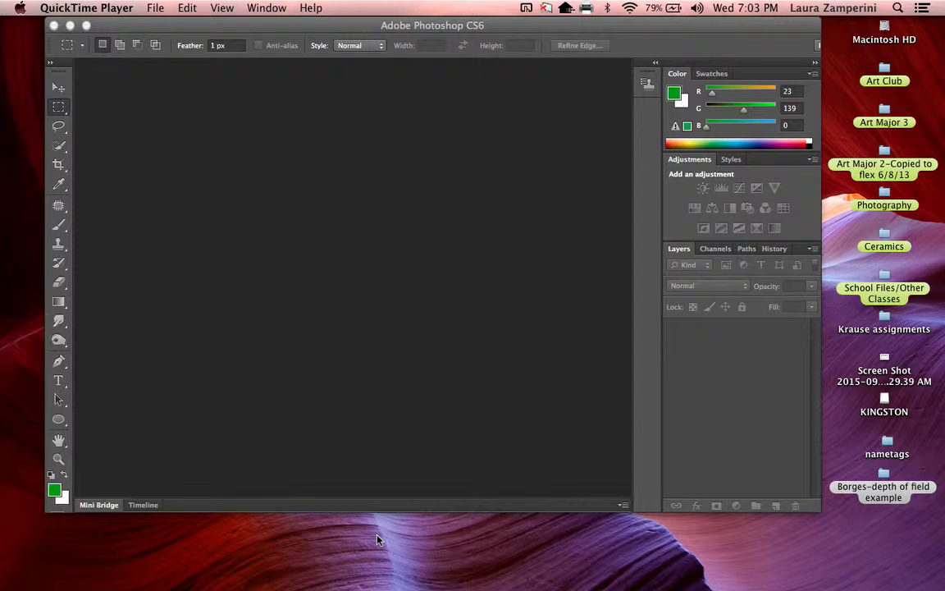
Step: Switch to Photoshop and open the Contact Sheet II automation
click(155, 9)
click(162, 10)
click(140, 93)
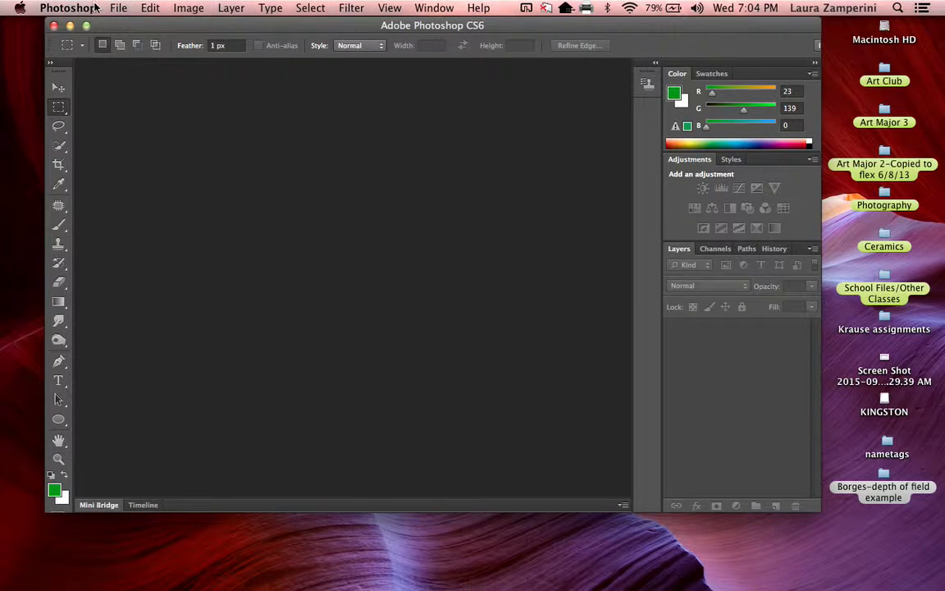
click(116, 10)
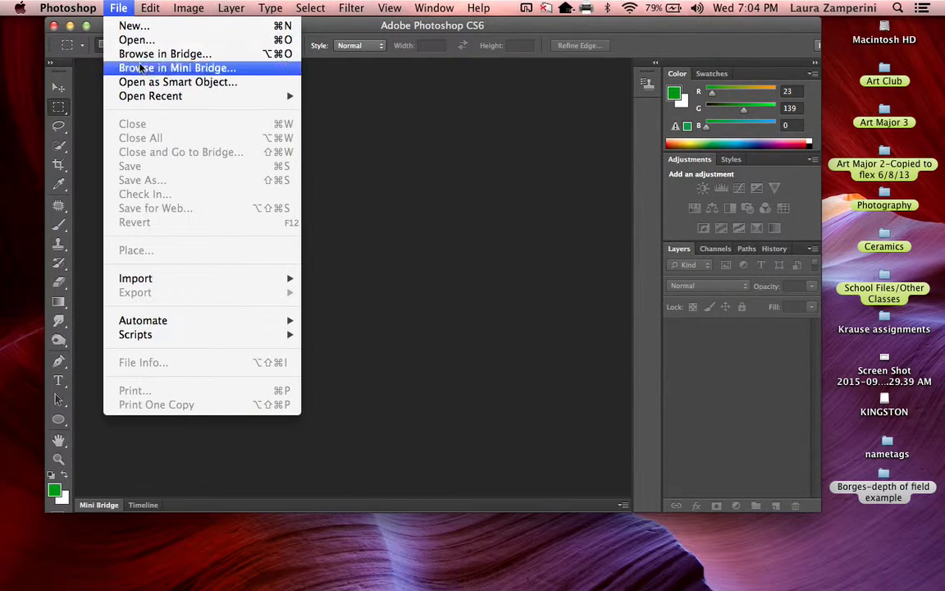
mouse_move(155, 327)
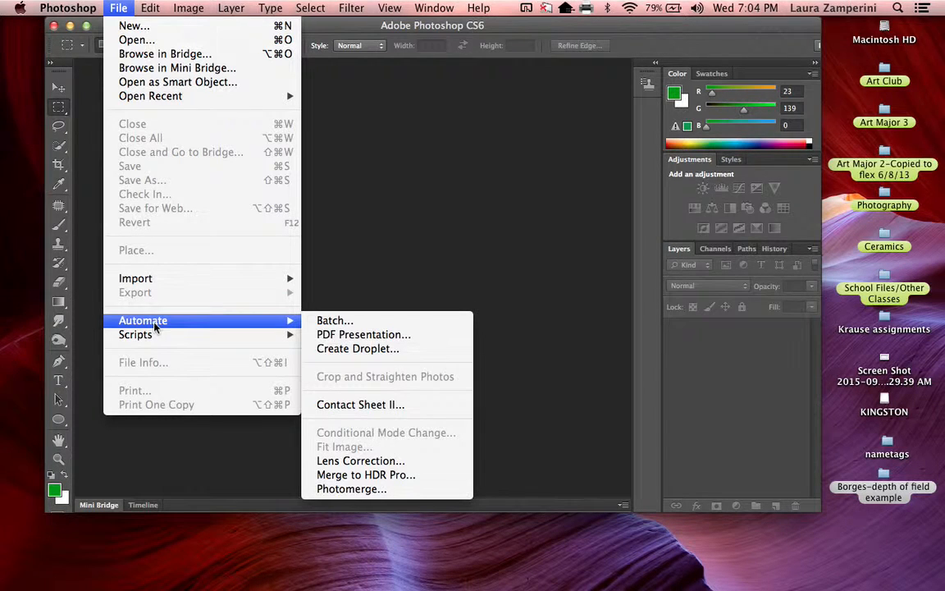
click(365, 406)
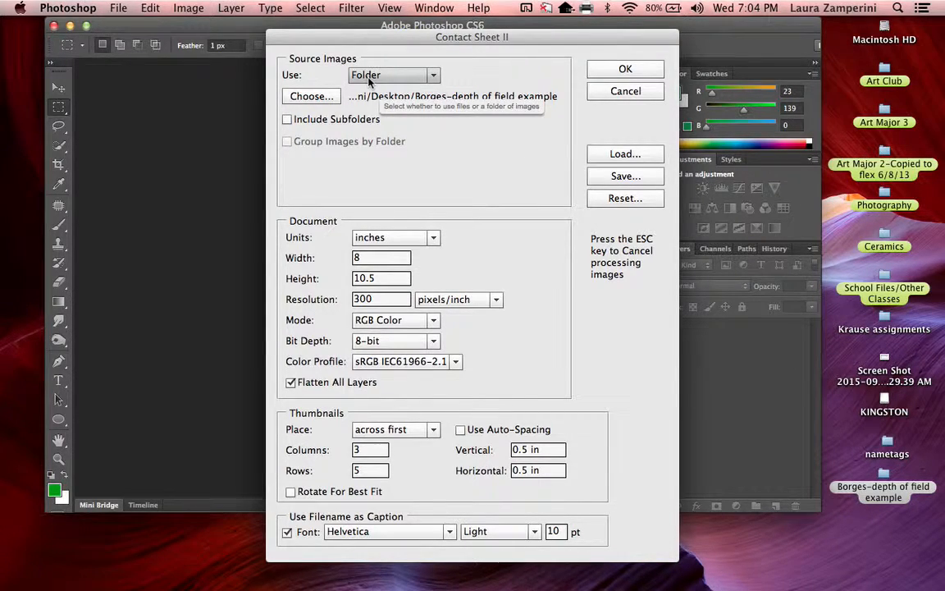
Step: Choose the depth of field example folder on the Desktop as the contact sheet's source images
click(312, 99)
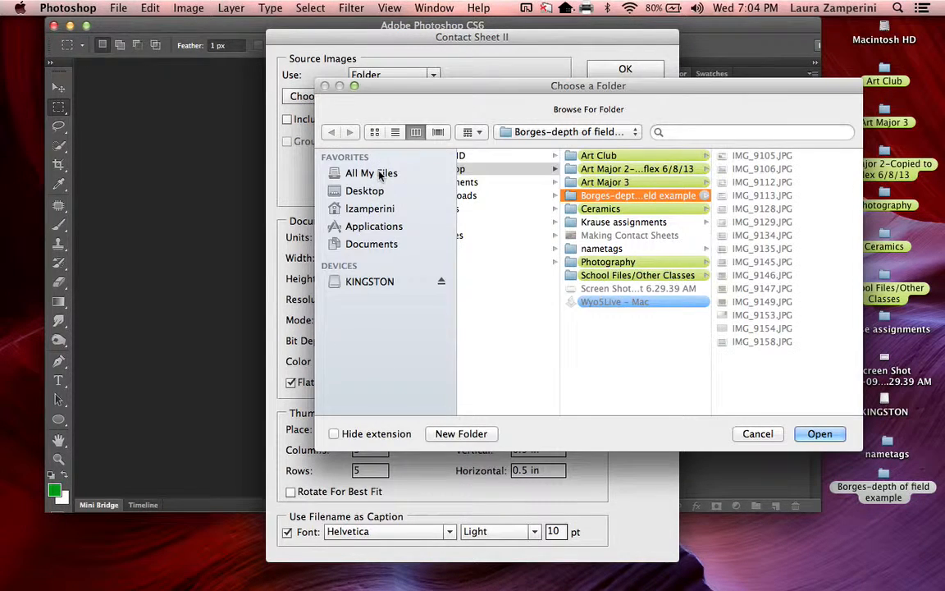
click(383, 191)
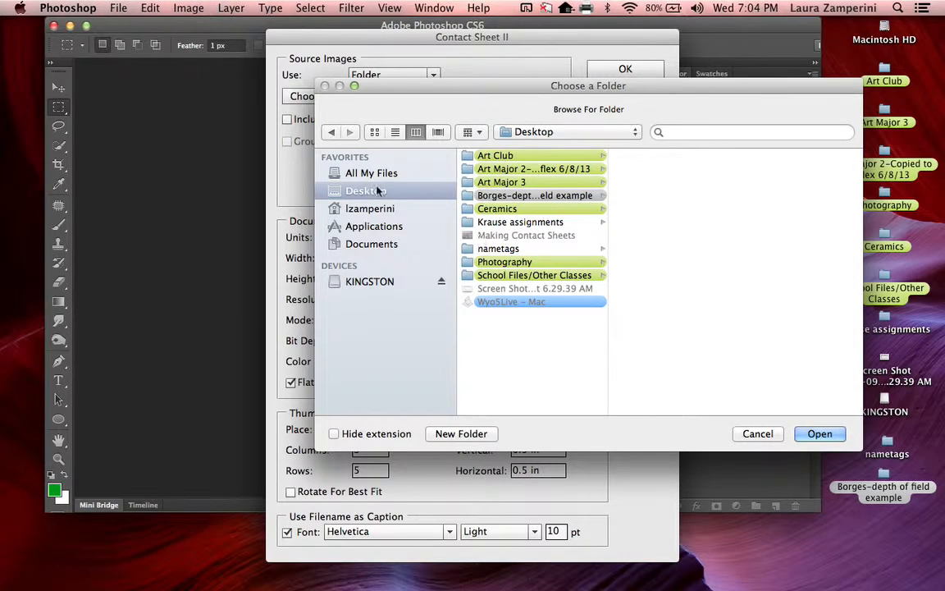
click(492, 196)
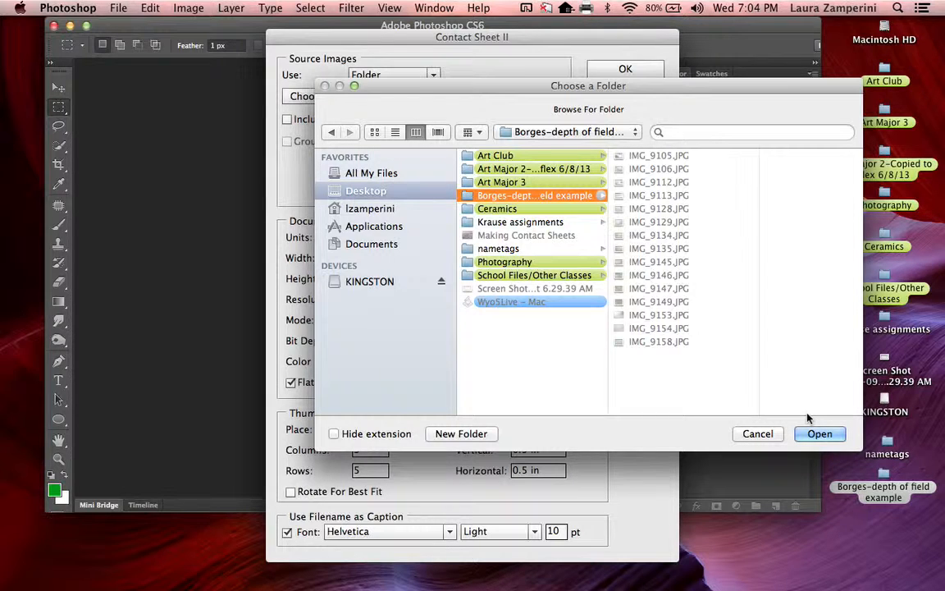
click(819, 433)
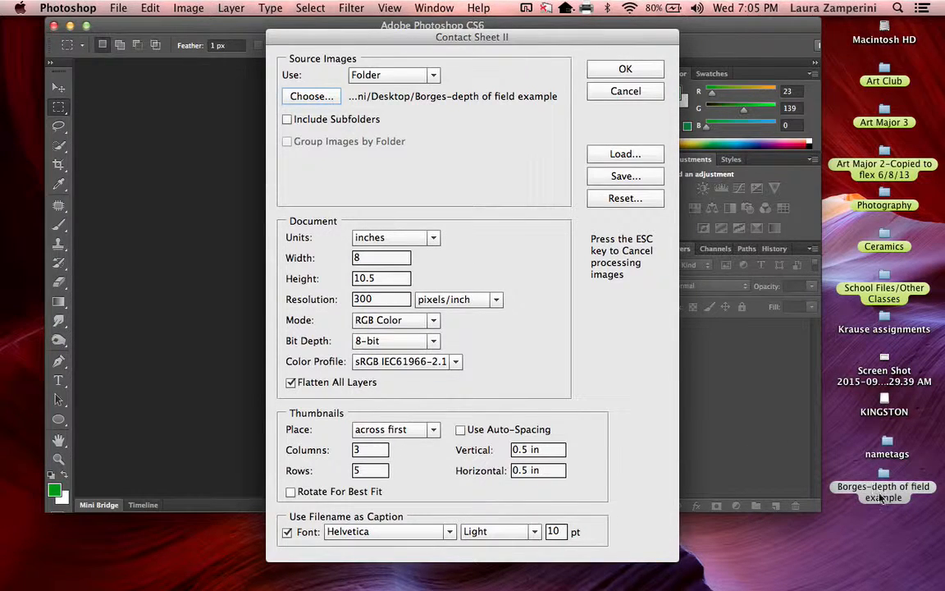
Step: Open the depth of field example folder in Finder, check how many photos it holds, and close it
click(863, 518)
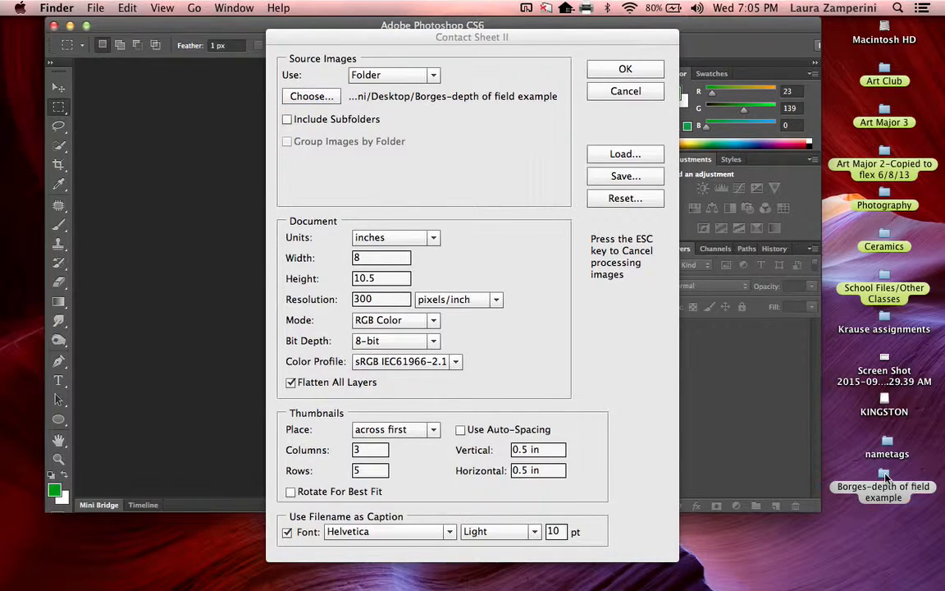
double_click(884, 490)
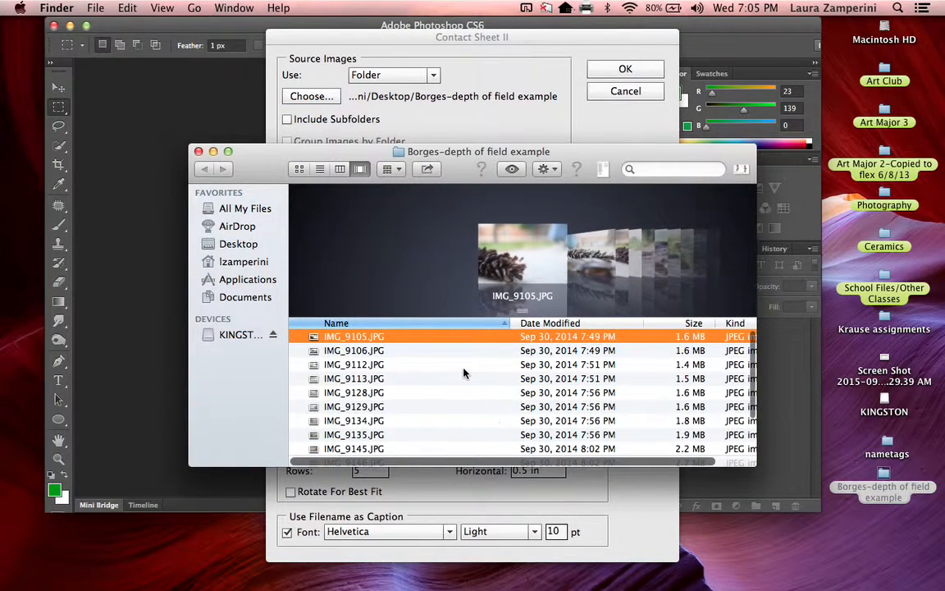
scroll(464, 371, down, 3)
scroll(463, 371, up, 3)
key(super+a)
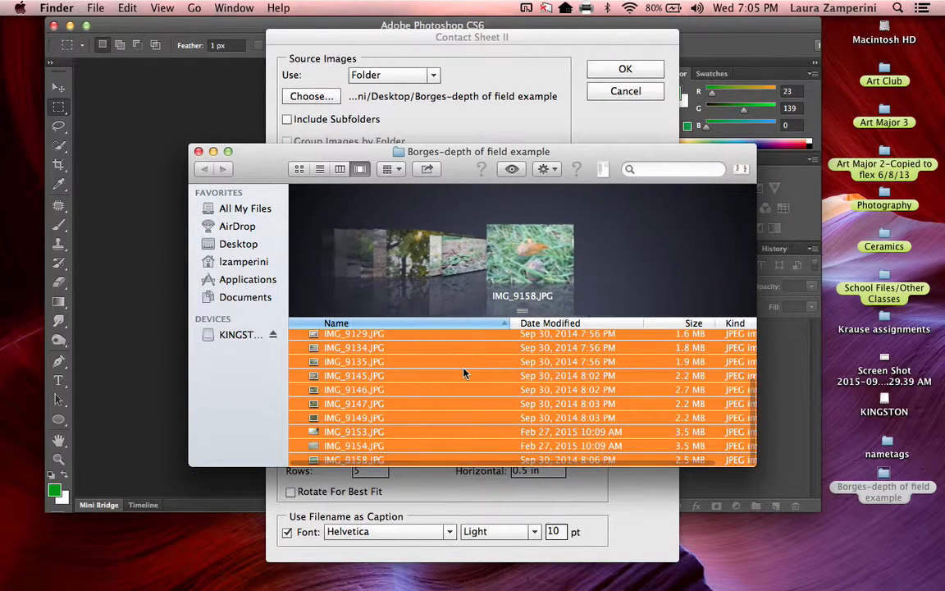
right_click(369, 367)
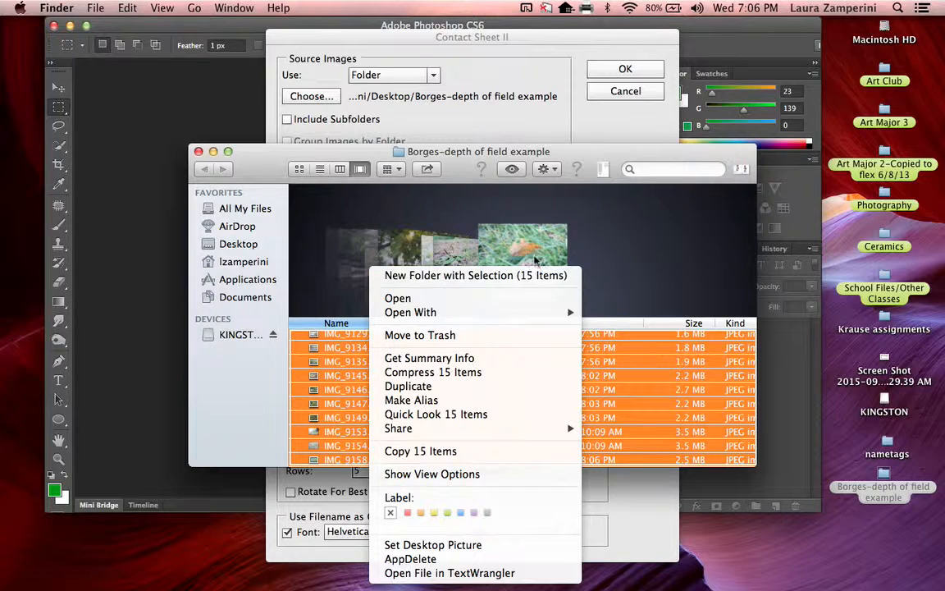
click(619, 252)
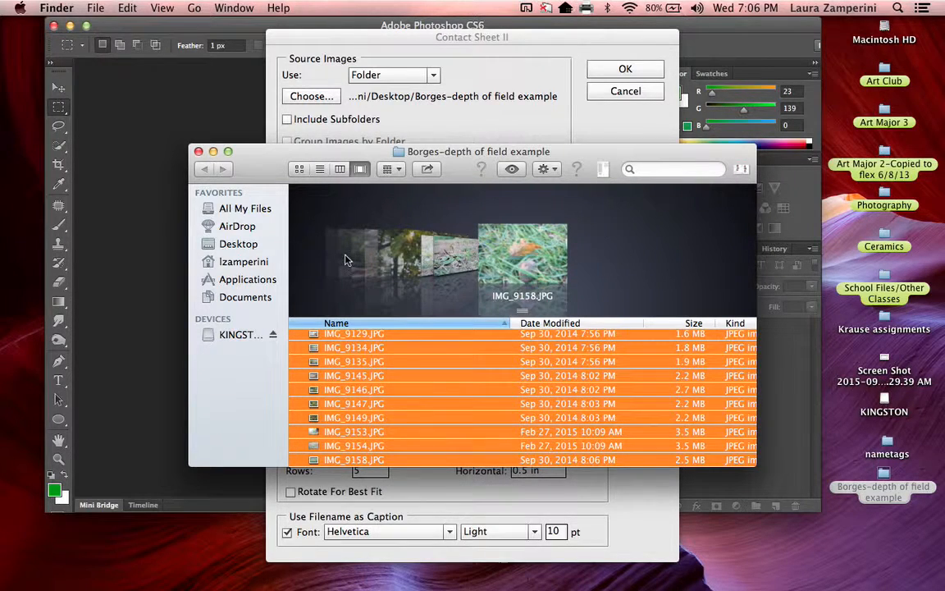
click(199, 151)
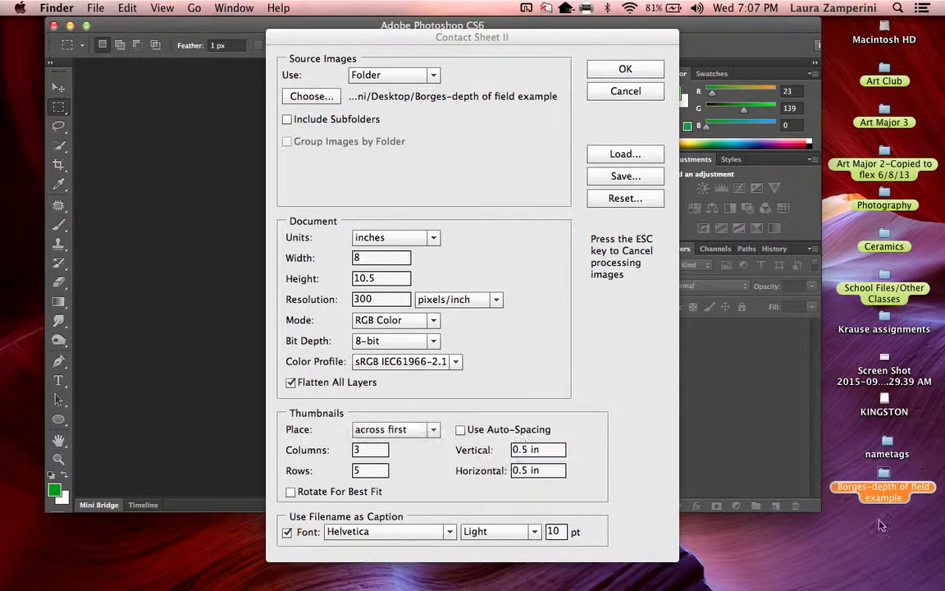
Step: Set the contact sheet thumbnails to 4 columns and 6 rows
double_click(360, 450)
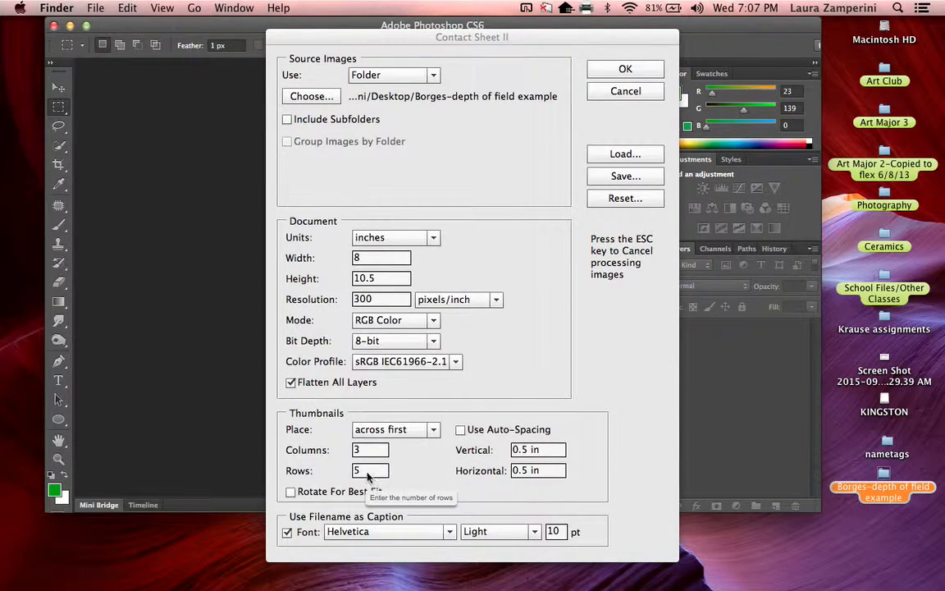
click(366, 453)
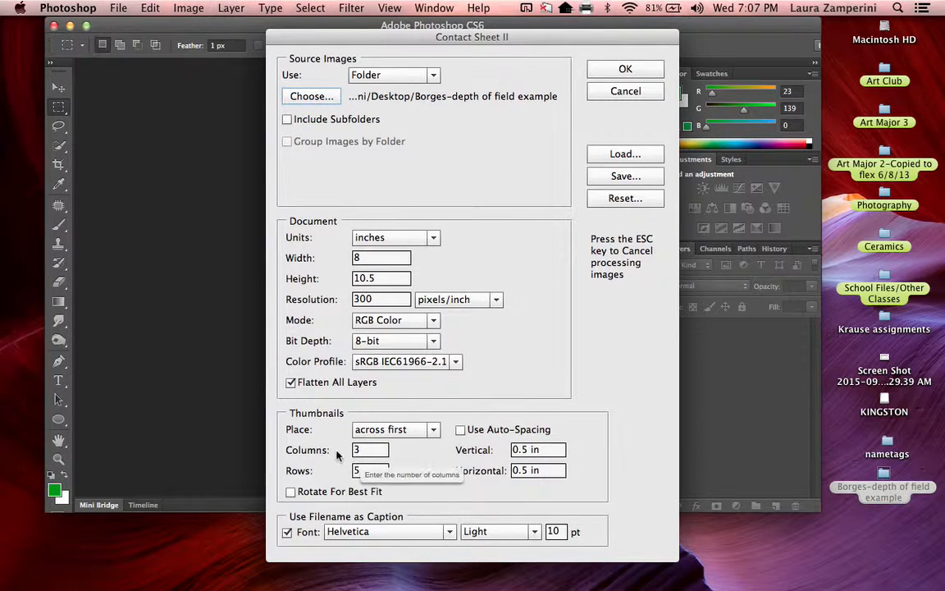
click(369, 453)
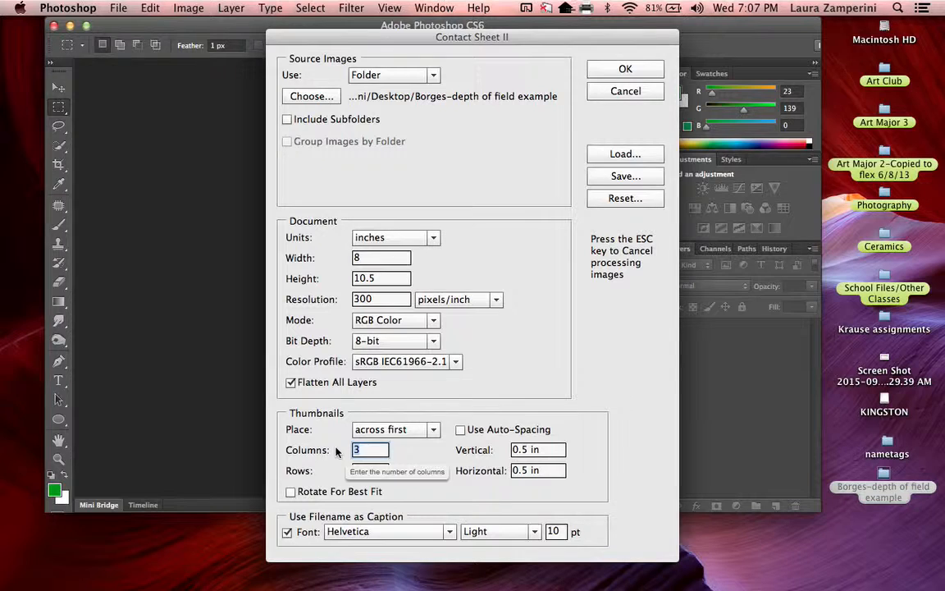
text(4)
key(Tab)
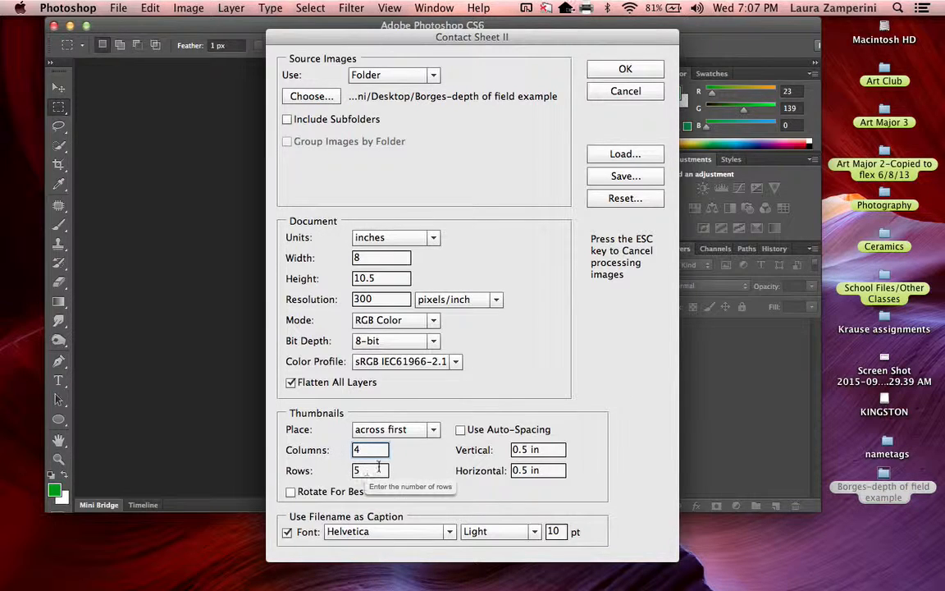
text(6)
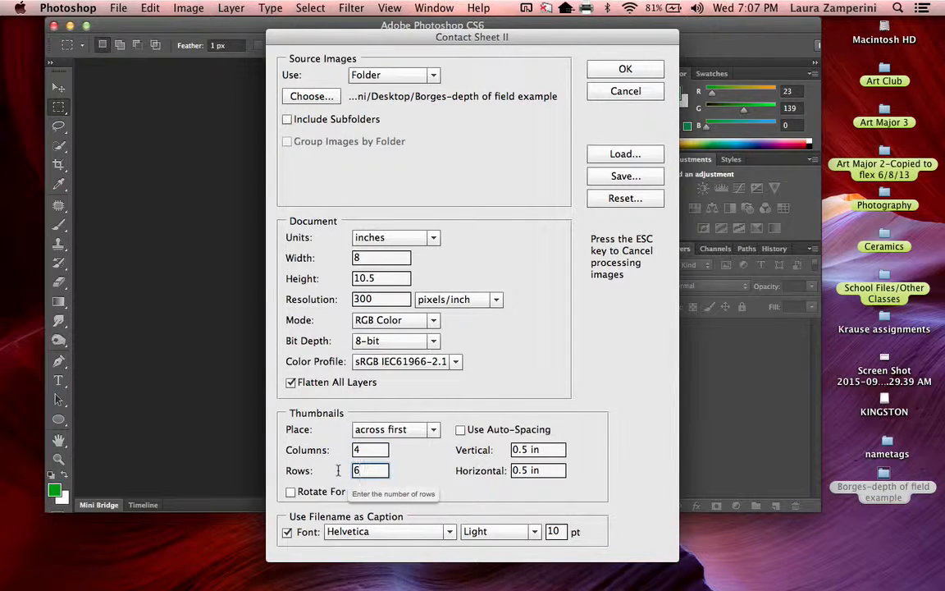
Step: Set the contact sheet thumbnails to 3 columns and 5 rows
click(365, 449)
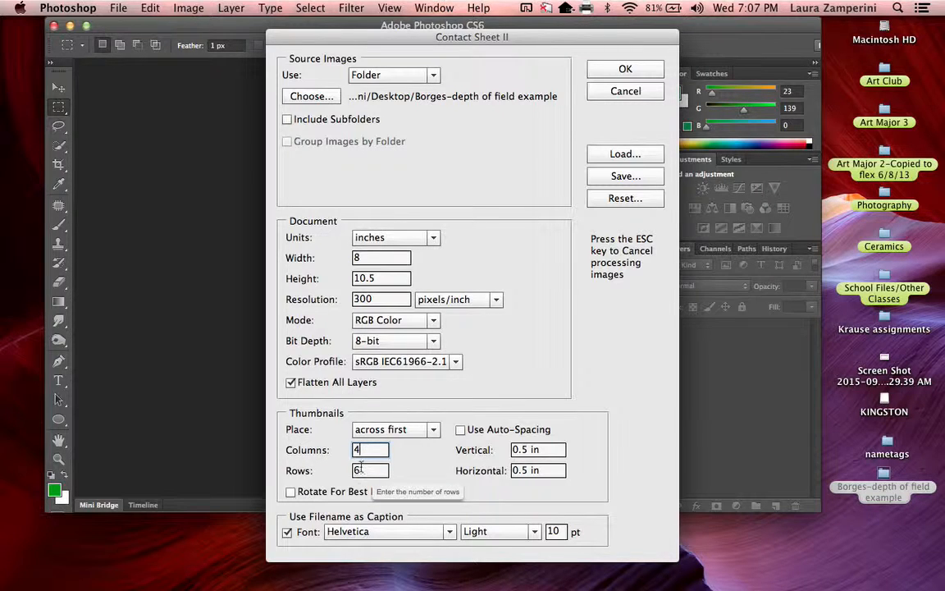
drag(359, 451, 343, 452)
text(3)
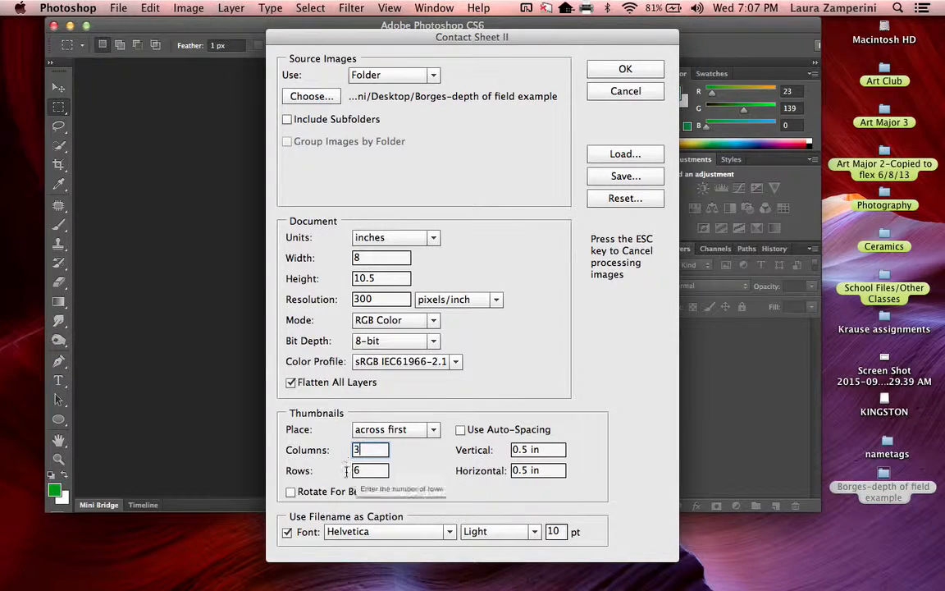
key(Tab)
text(5)
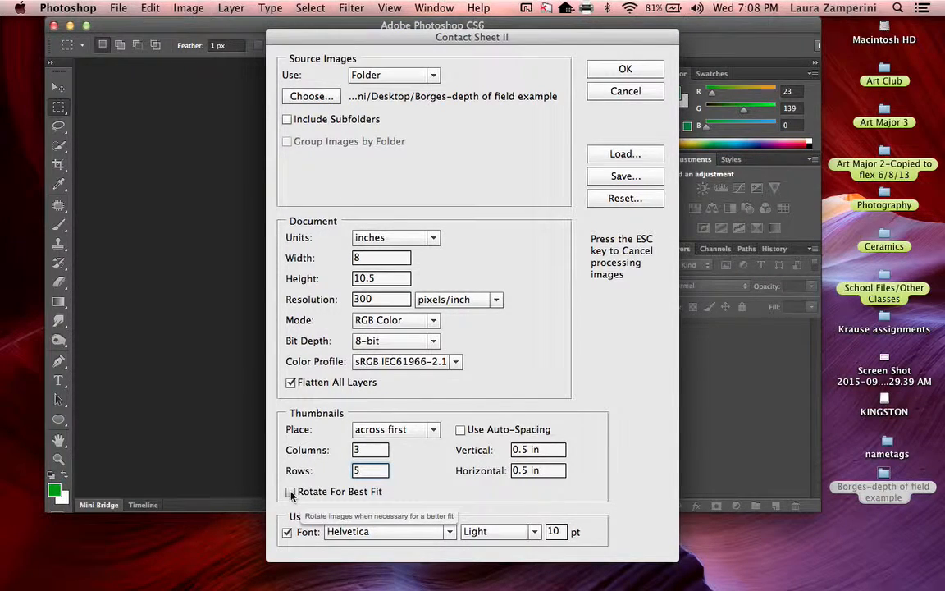
Step: Set the filename caption font to Joyful Juliana and generate the contact sheet
click(354, 533)
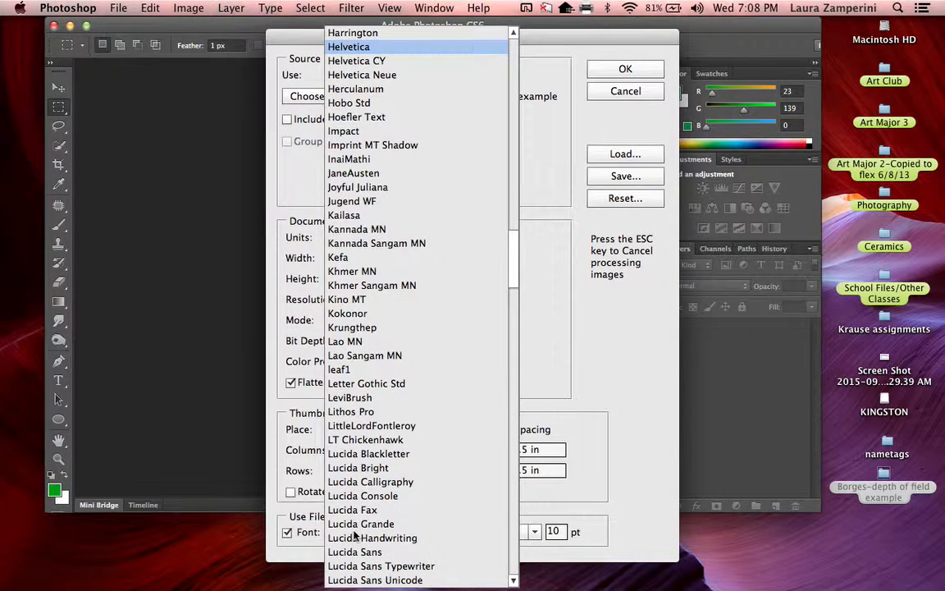
scroll(365, 534, up, 2)
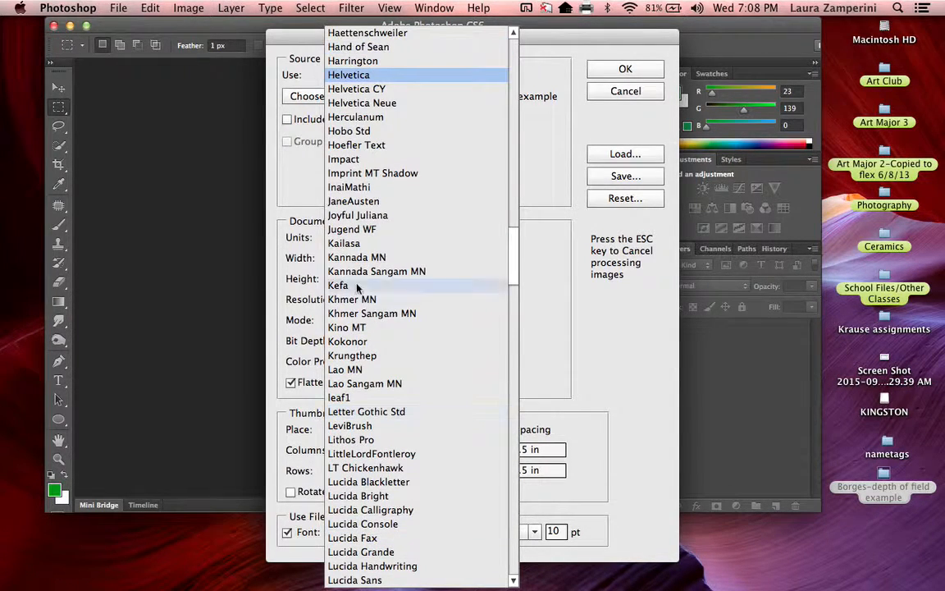
click(357, 215)
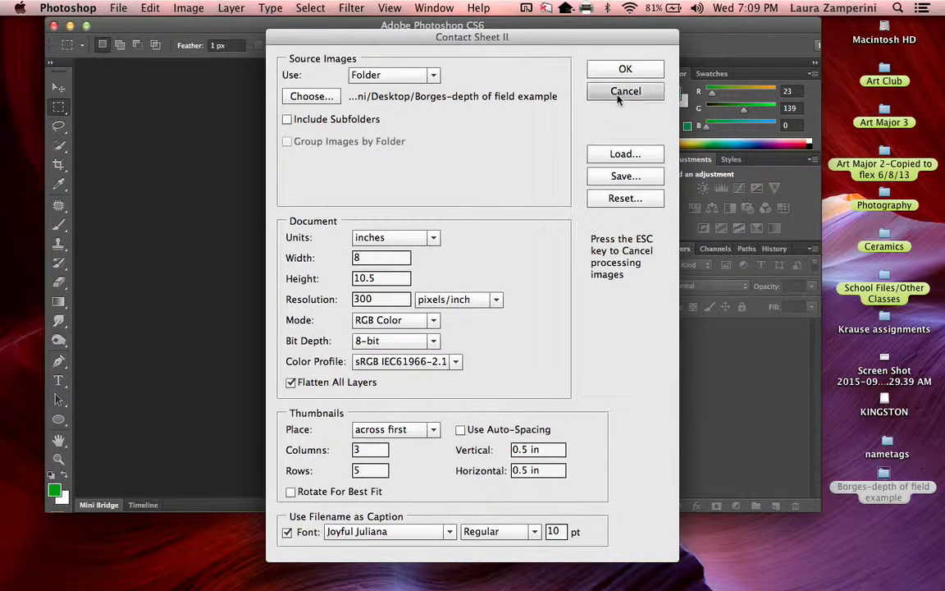
click(625, 69)
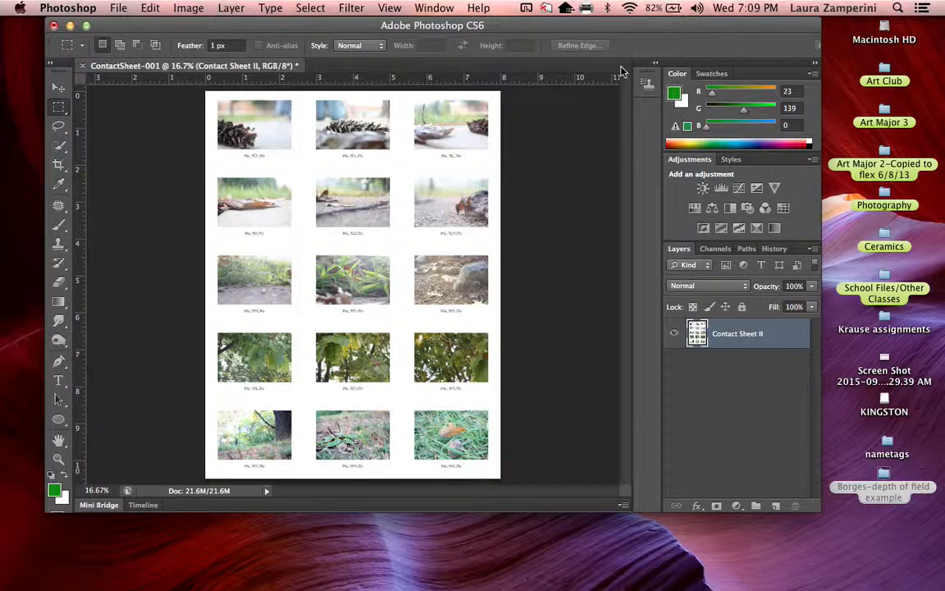
Step: Start saving the contact sheet under a new name with the Desktop as the location
click(120, 8)
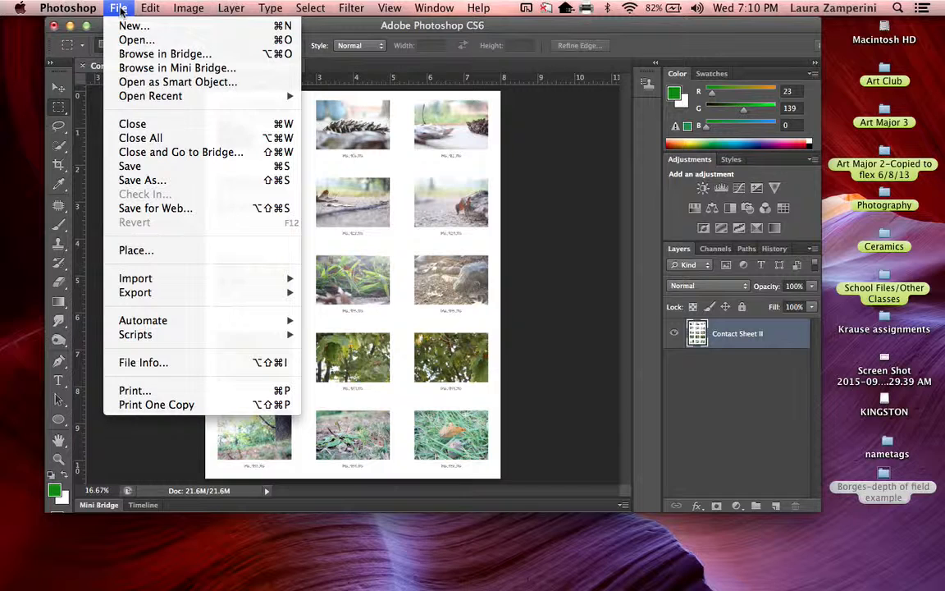
click(132, 181)
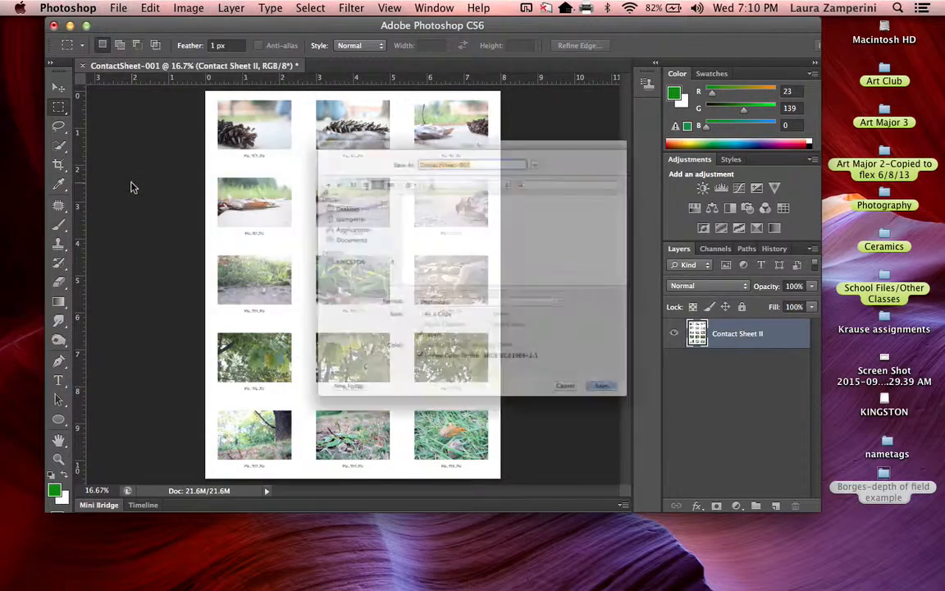
click(259, 169)
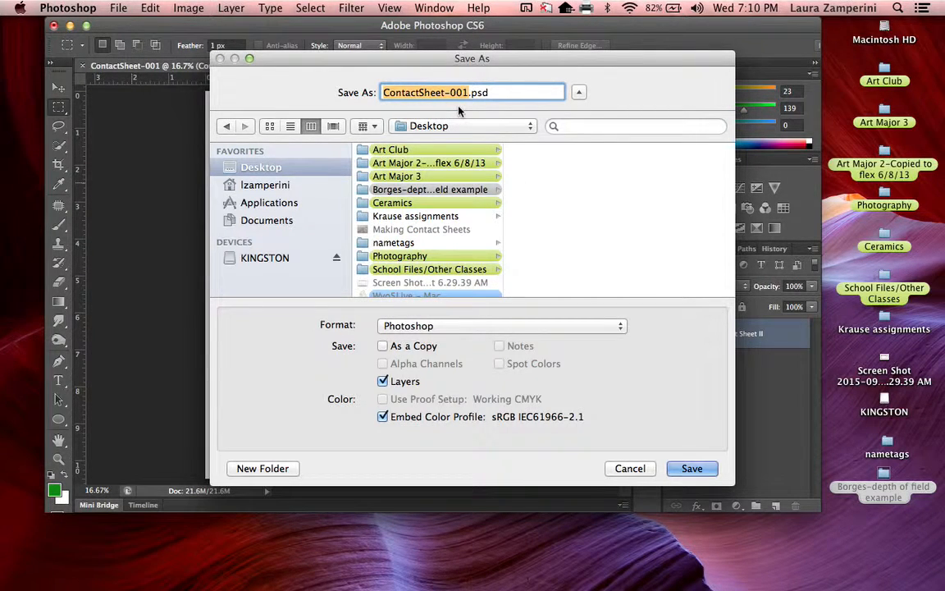
Step: Change the file name to the photographer's last name followed by "-Depth of field-ContactSheet"
key(Right)
key(BackSpace)
key(BackSpace)
key(BackSpace)
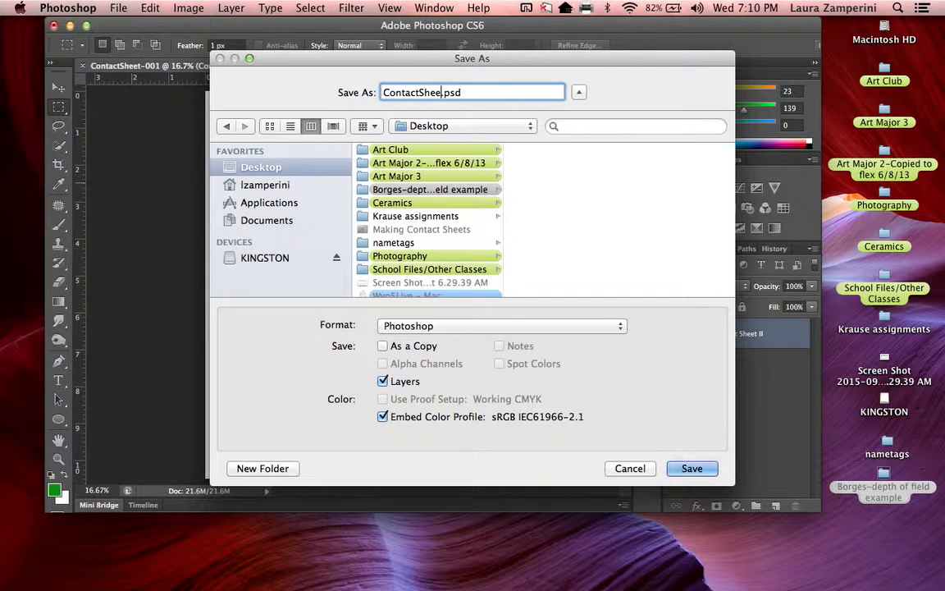
text(t)
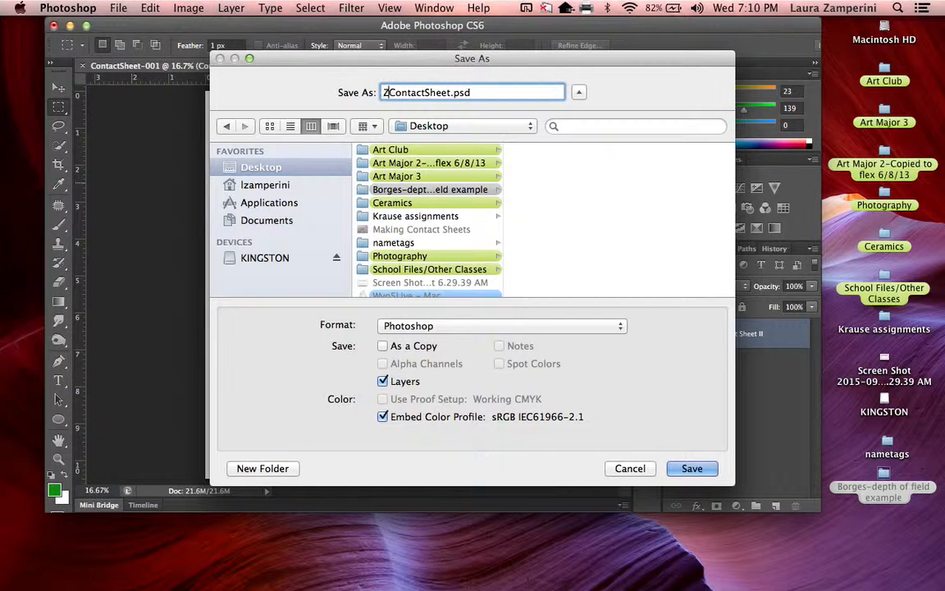
text(Zam)
text(perin)
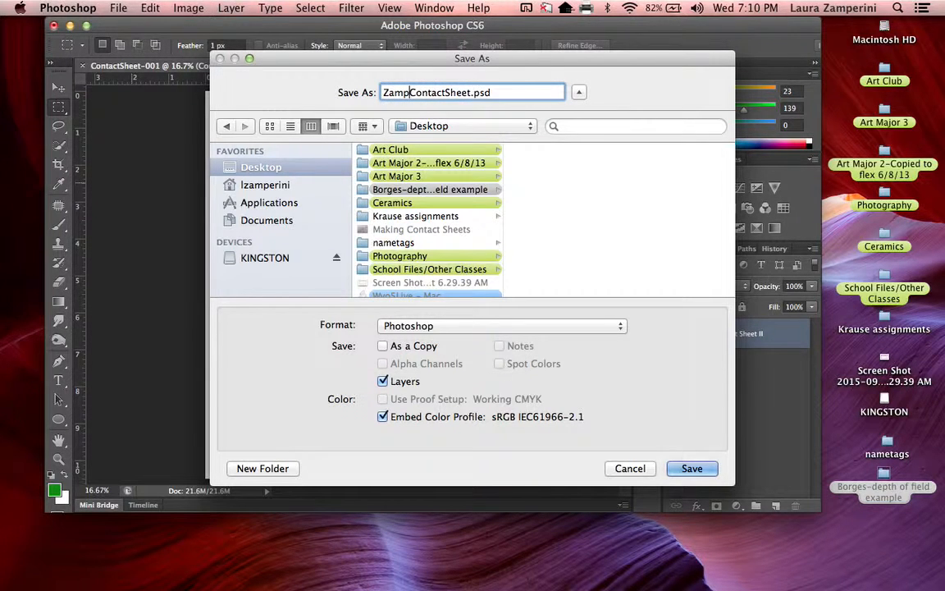
text(-Depth o)
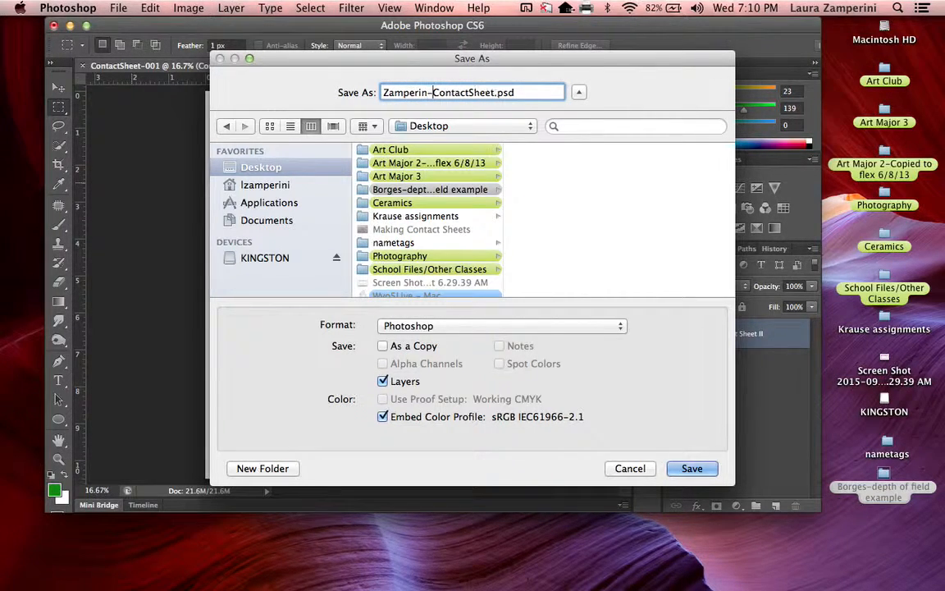
text(f field)
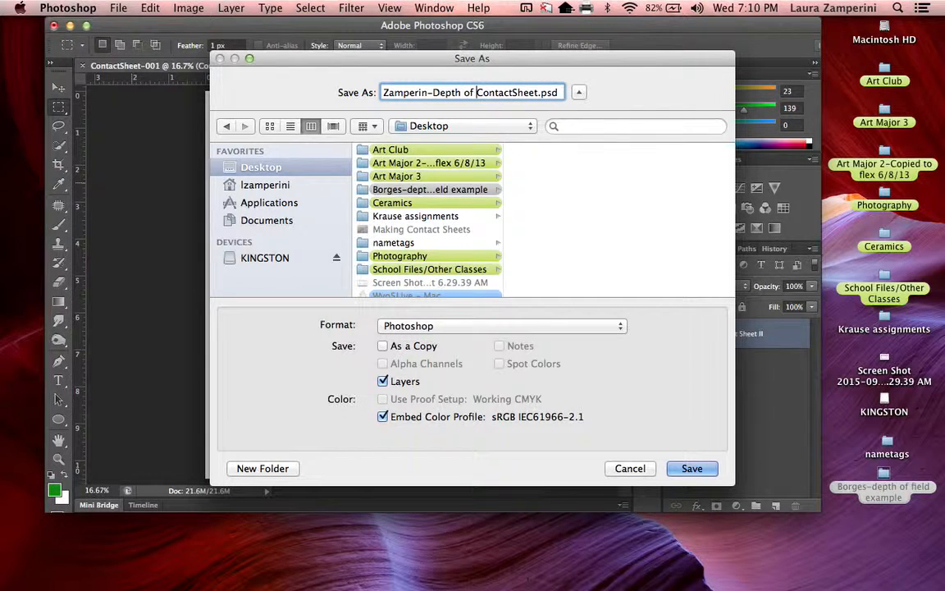
text(-)
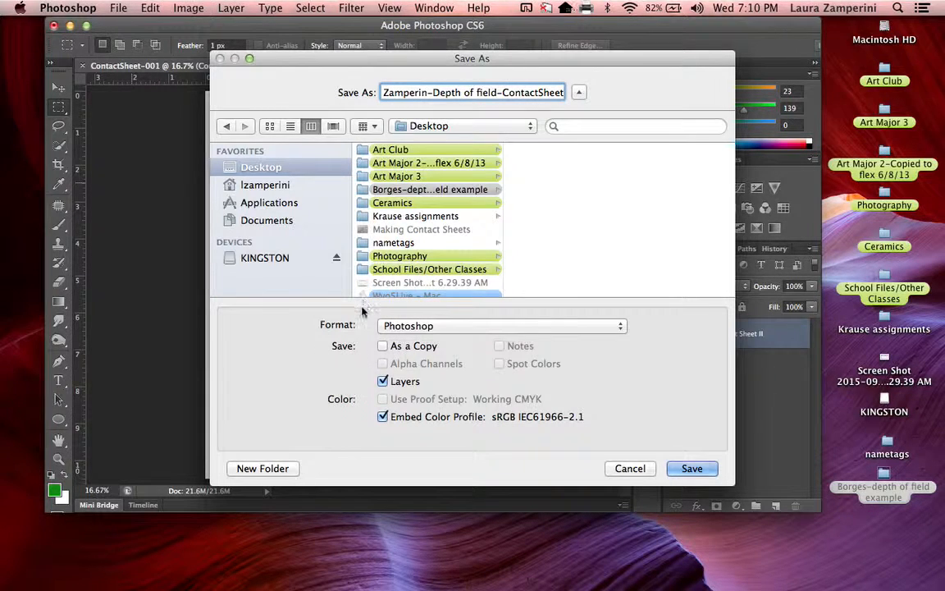
Step: Save the contact sheet to the Desktop as a JPEG at maximum quality 12 with the Baseline ("Standard") format option
click(398, 327)
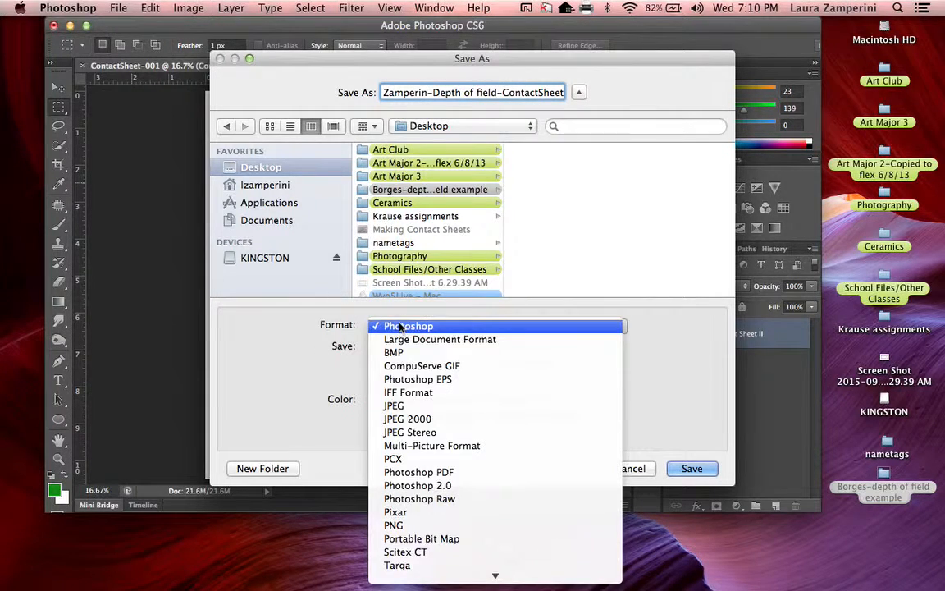
click(406, 414)
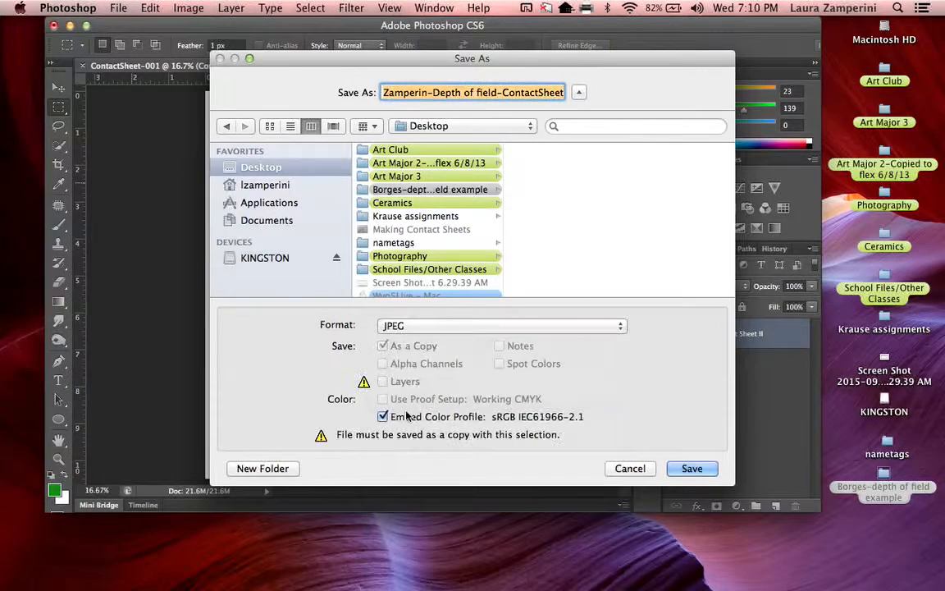
click(689, 468)
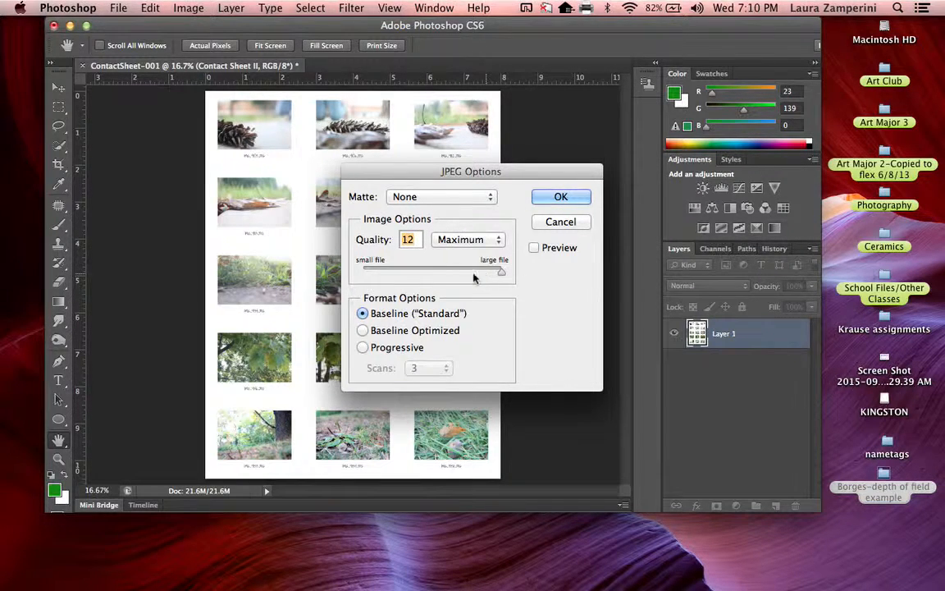
click(554, 197)
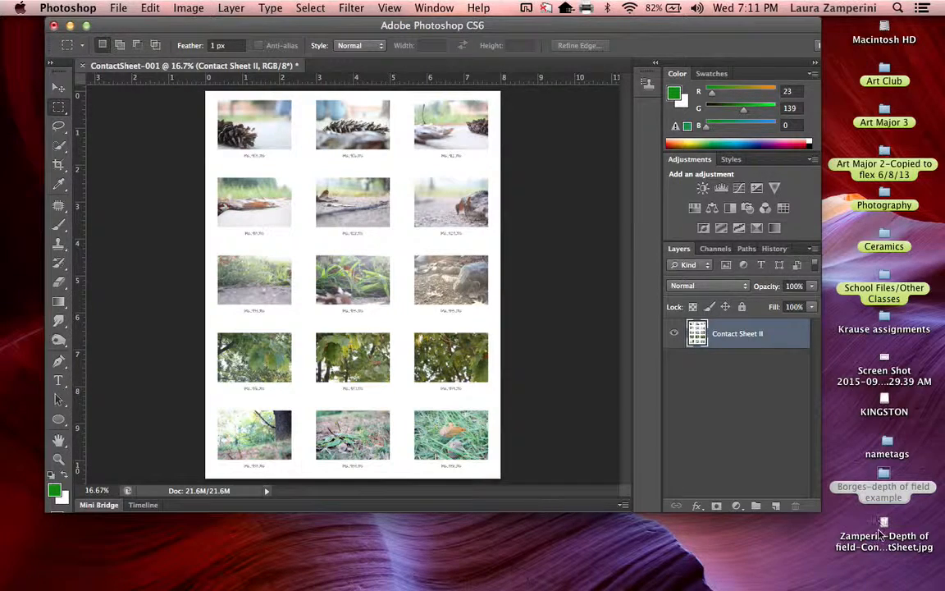
Step: Move the saved contact sheet JPEG to the empty desktop area below the Photoshop window
drag(877, 530, 518, 548)
click(591, 558)
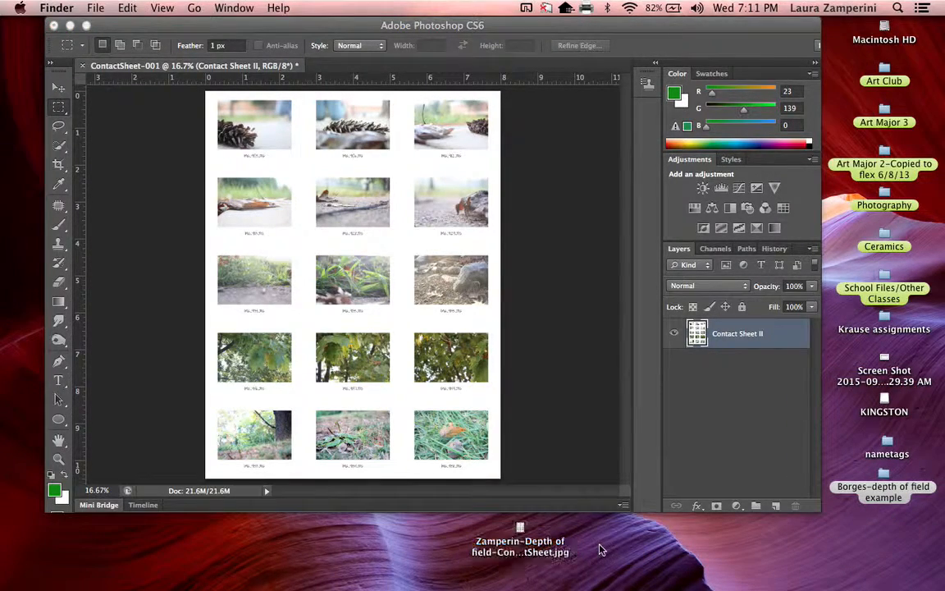
Step: Close the ContactSheet-001 document without saving changes and minimize the Photoshop window
click(246, 73)
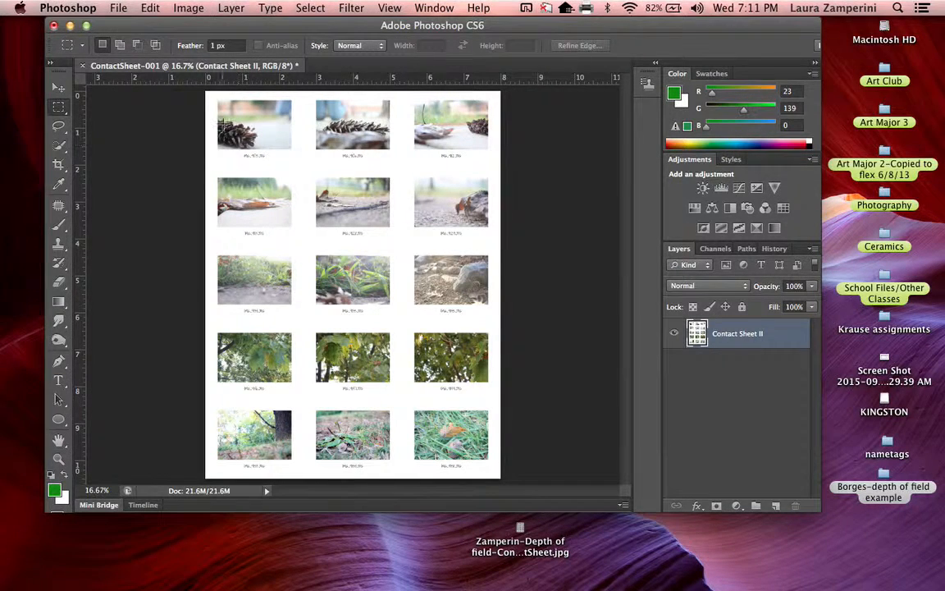
click(82, 66)
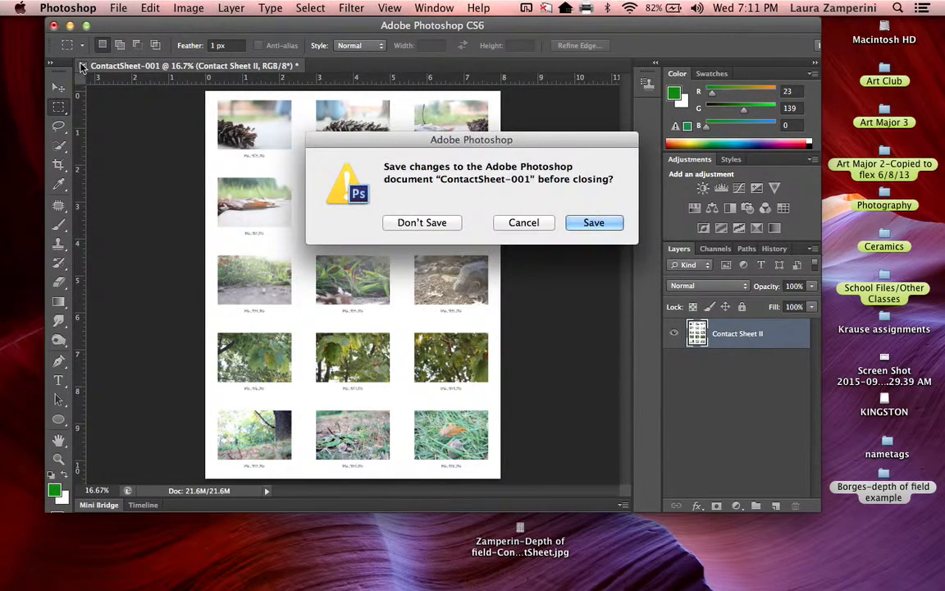
click(407, 223)
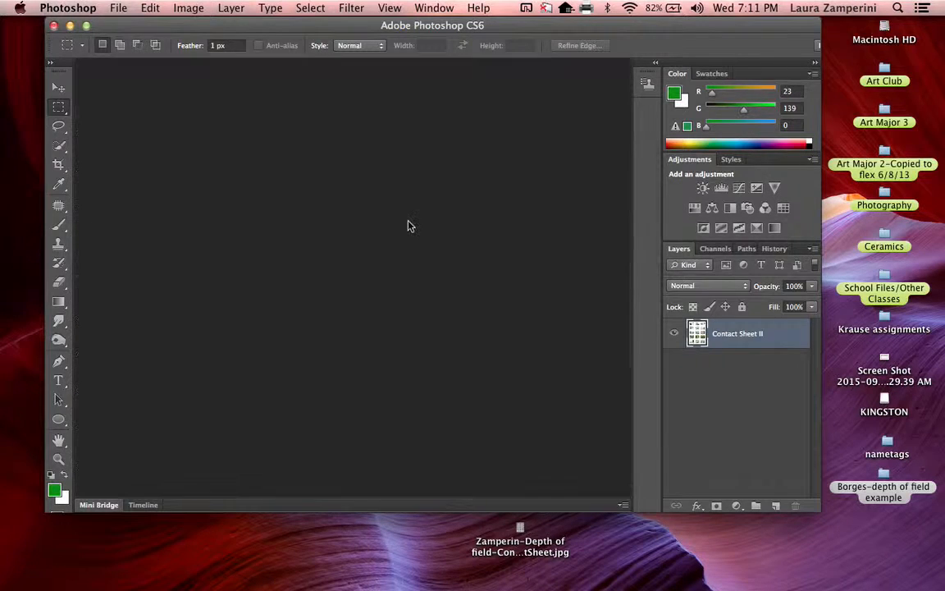
click(68, 26)
click(264, 266)
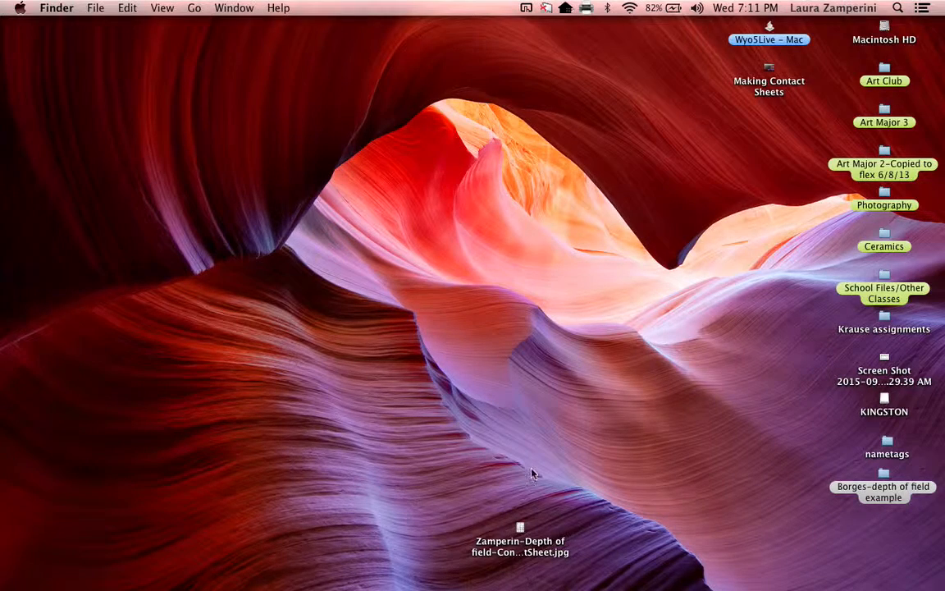
Step: Move the contact sheet JPEG to the upper middle of the desktop and open it in Preview
click(520, 548)
drag(520, 548, 456, 207)
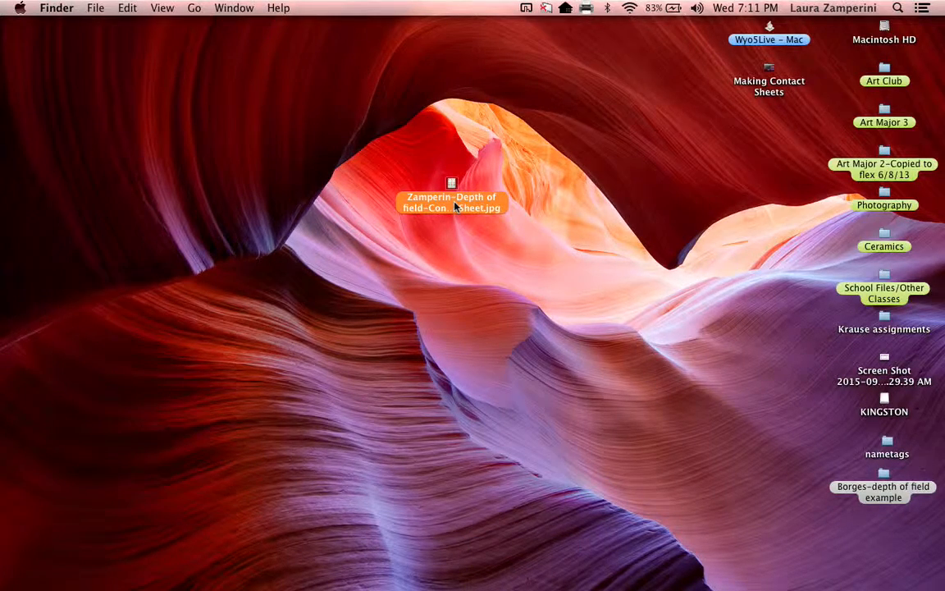
double_click(456, 207)
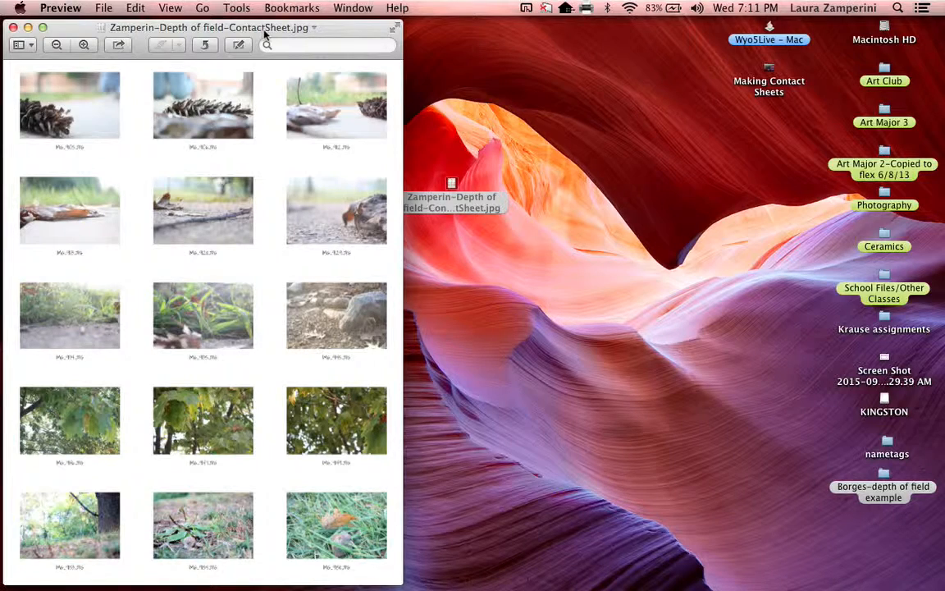
Step: Print the contact sheet on the HS-LibraryCopier printer
click(105, 9)
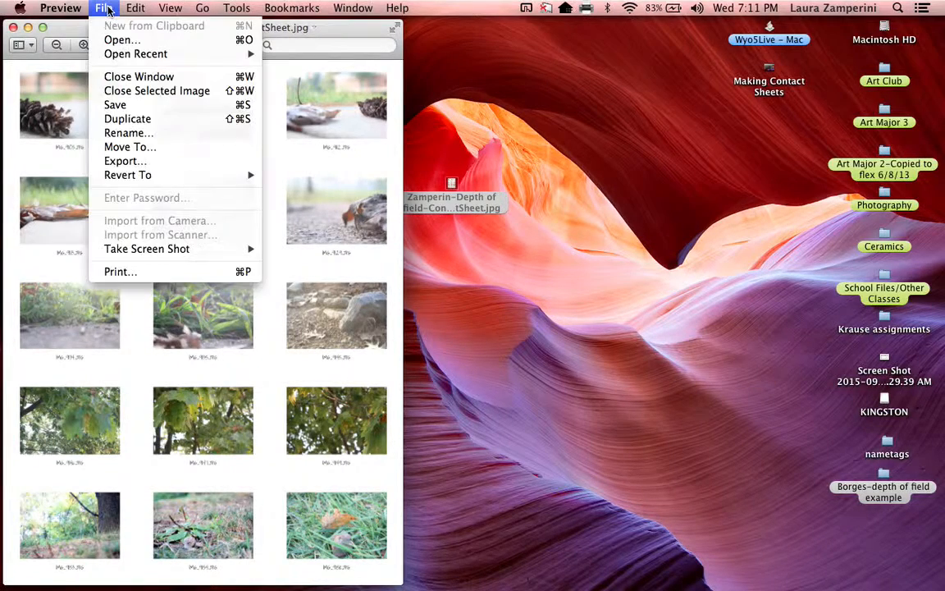
click(155, 275)
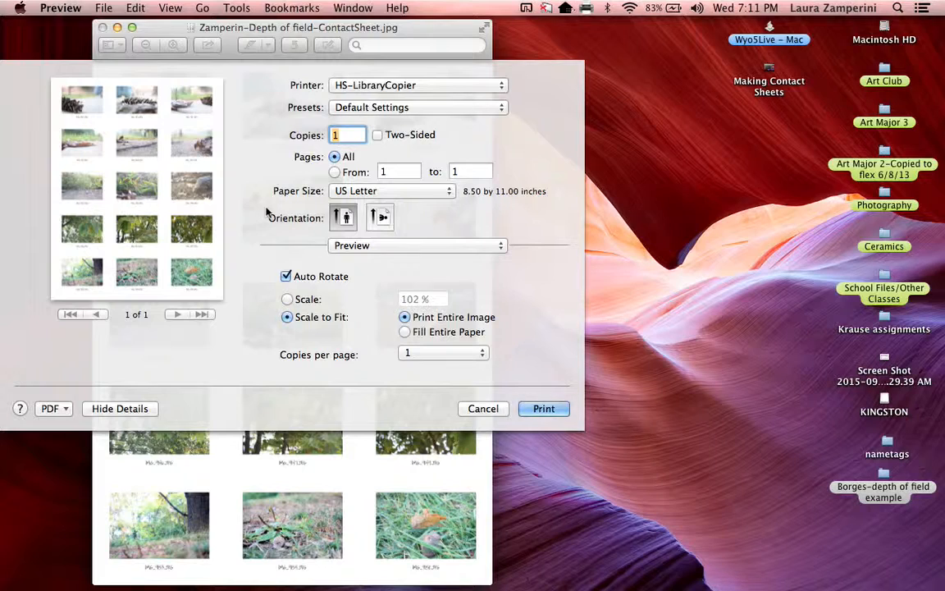
click(366, 86)
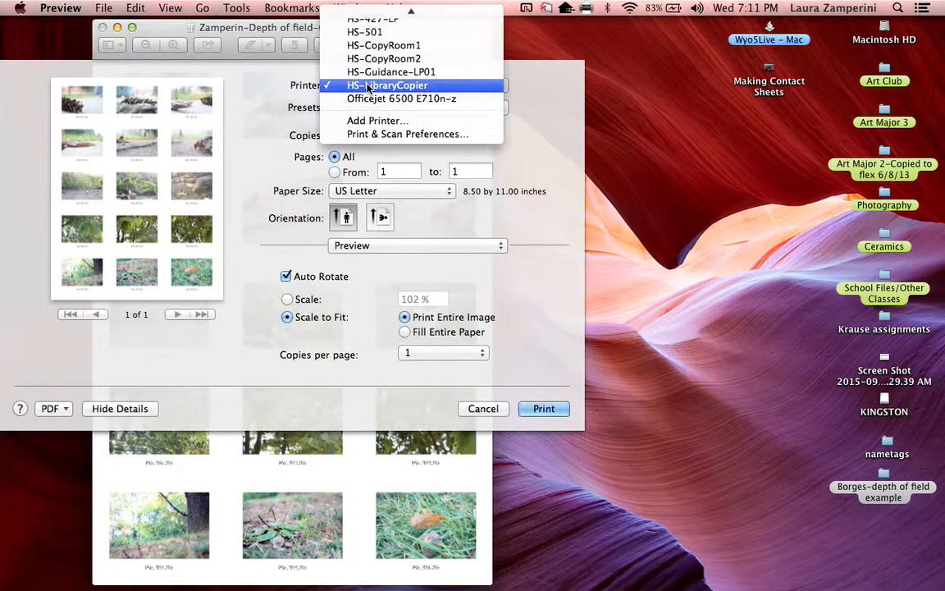
click(422, 86)
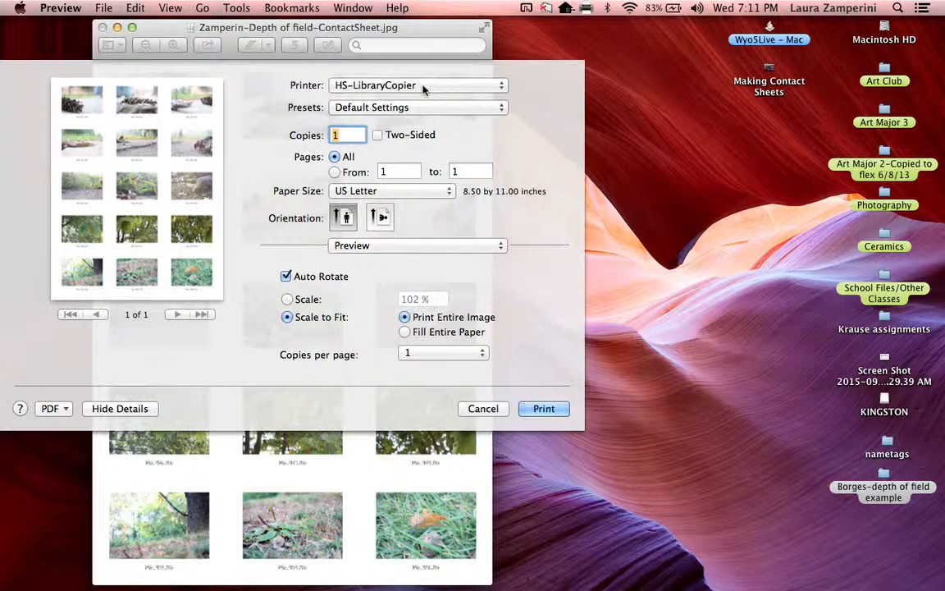
click(424, 89)
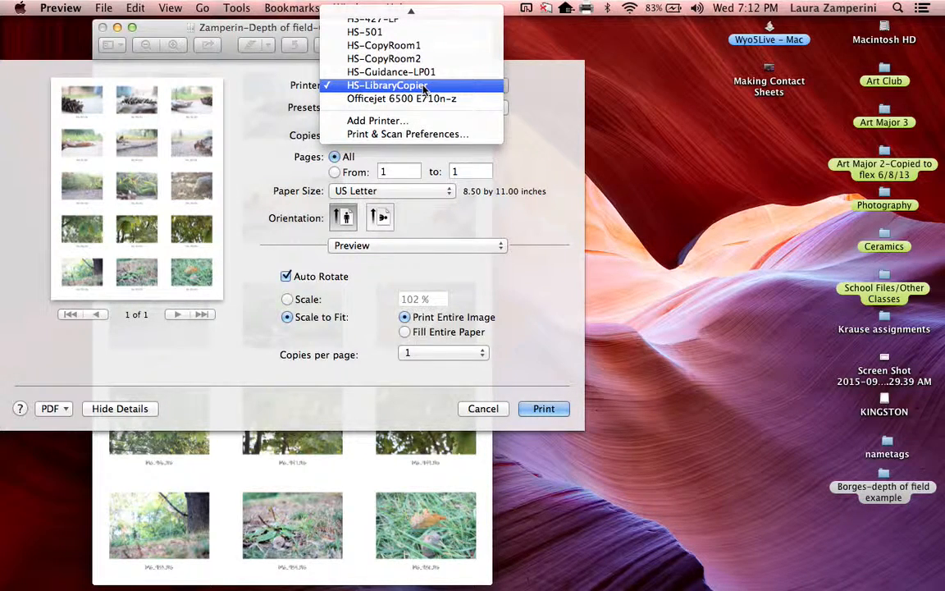
click(363, 324)
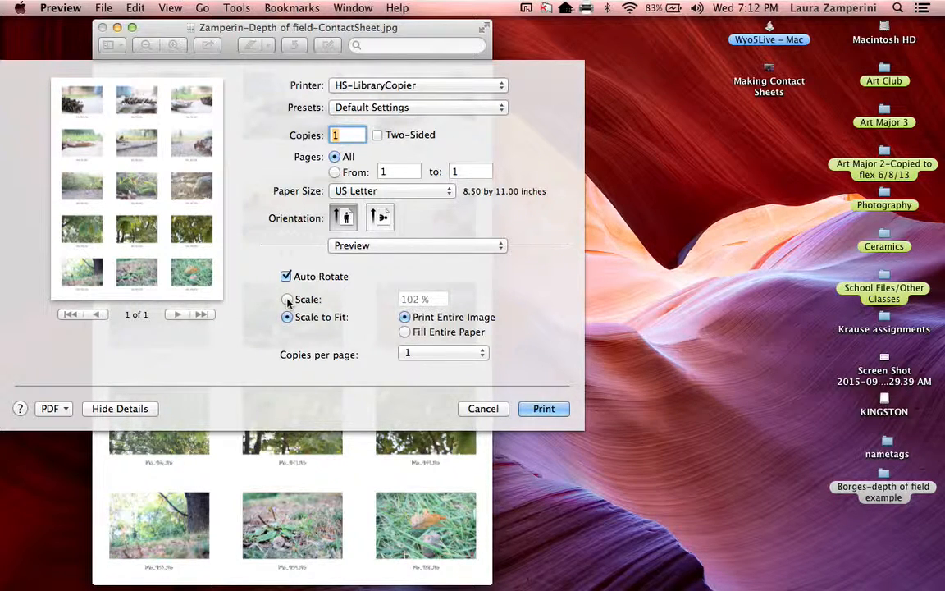
click(551, 411)
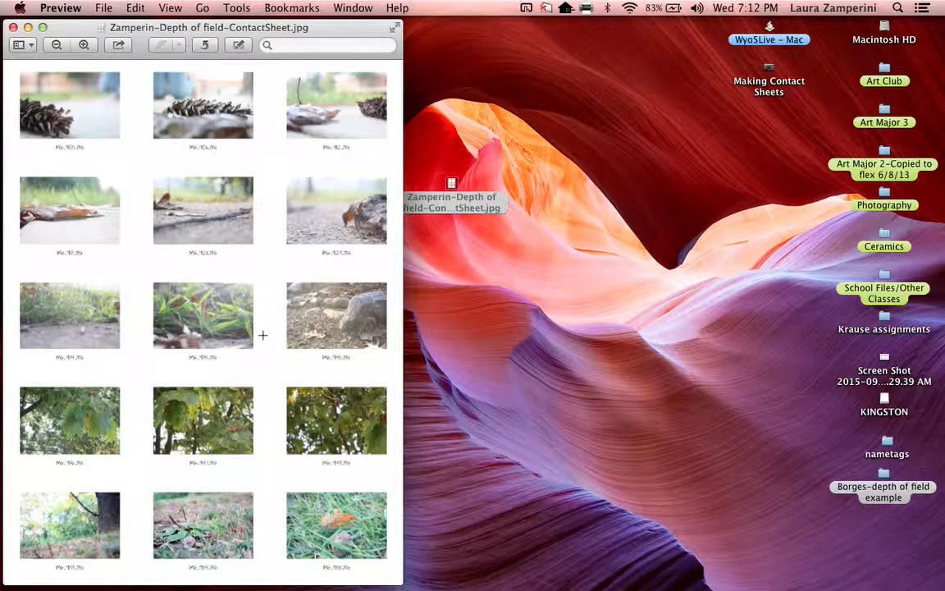
Step: Move the contact sheet window toward the middle of the desktop and close it
drag(156, 26, 381, 26)
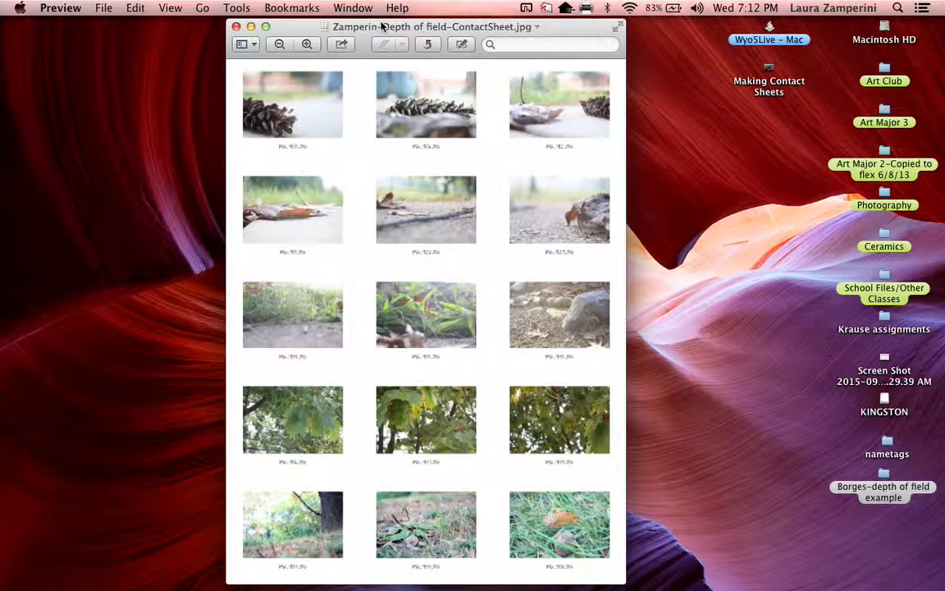
click(237, 27)
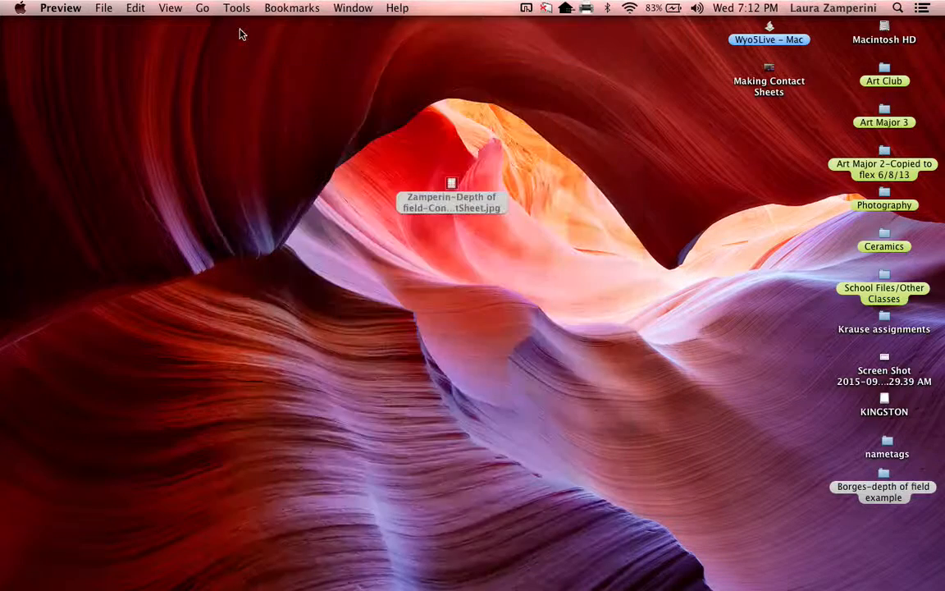